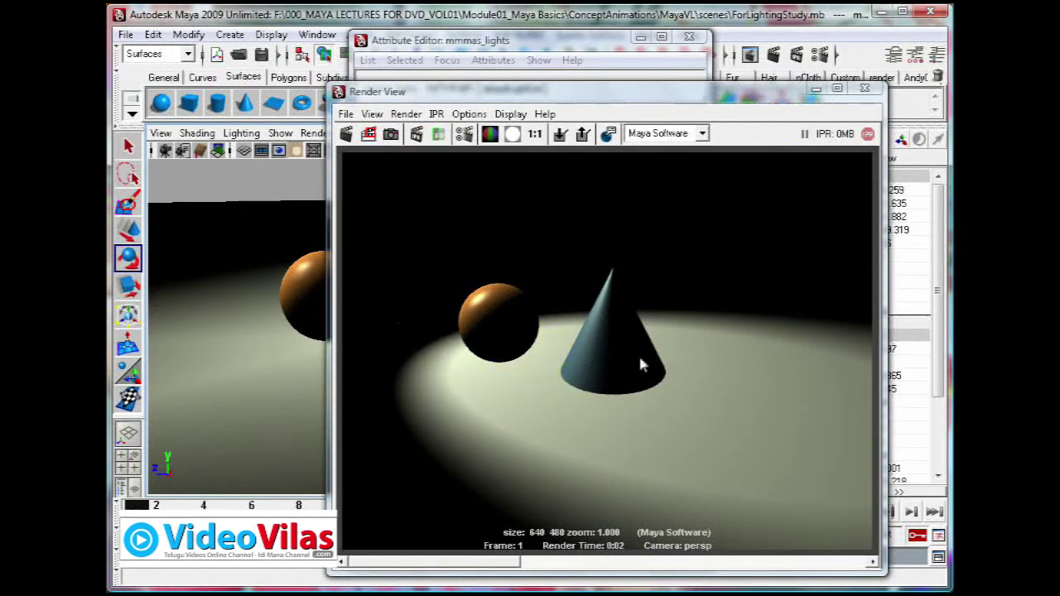
- Close the earlier Render View showing the unshadowed sphere and cone
{"action": "left_click", "coordinate": [865, 89]}
- Select the mmmas_lights spotlight in the Outliner and open its Attribute Editor
{"action": "left_click", "coordinate": [688, 36]}
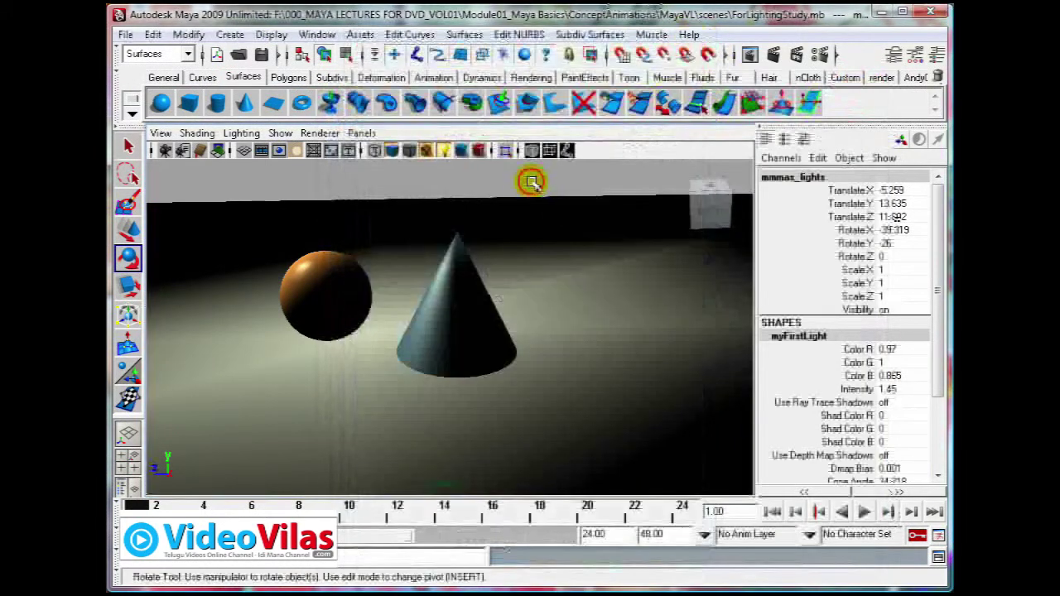
{"action": "left_click", "coordinate": [529, 180]}
{"action": "left_click", "coordinate": [317, 34]}
{"action": "left_click", "coordinate": [351, 162]}
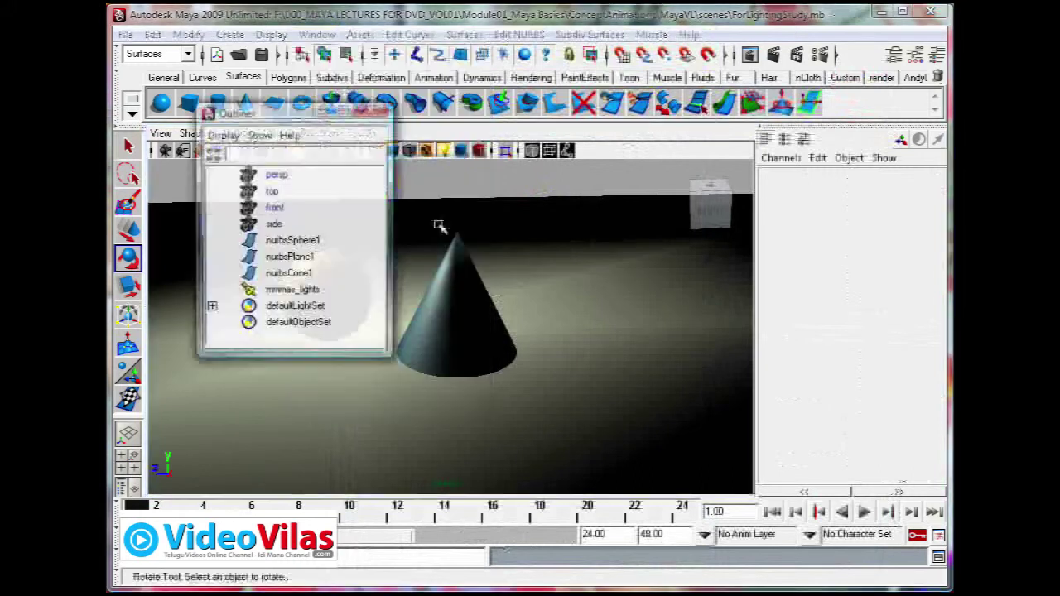
{"action": "left_click", "coordinate": [327, 290]}
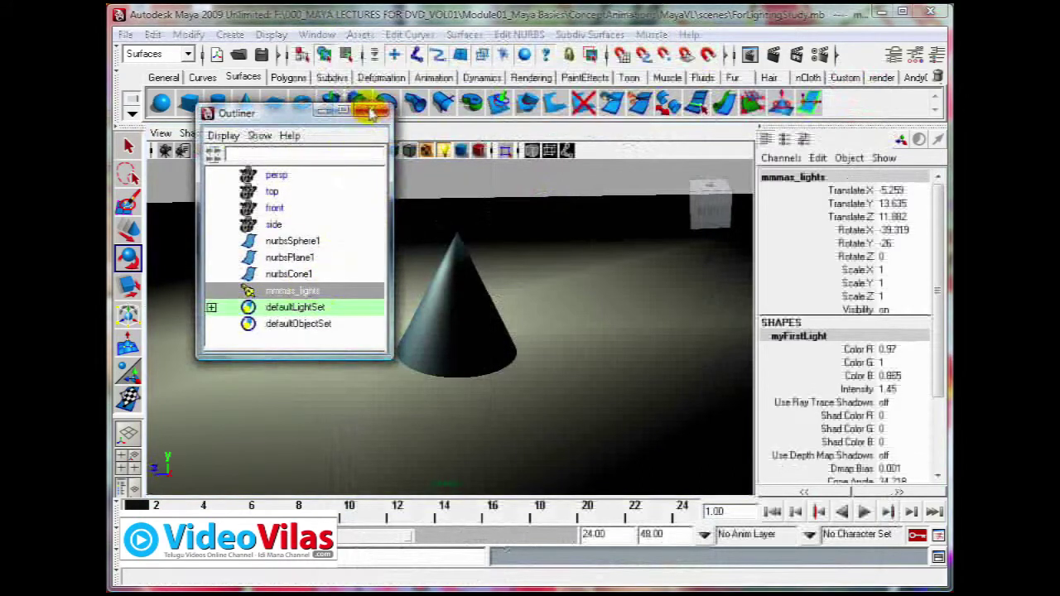
{"action": "key", "text": "ctrl+a"}
- Turn on Use Depth Map Shadows in the spotlight's Shadows section
{"action": "left_click", "coordinate": [329, 124]}
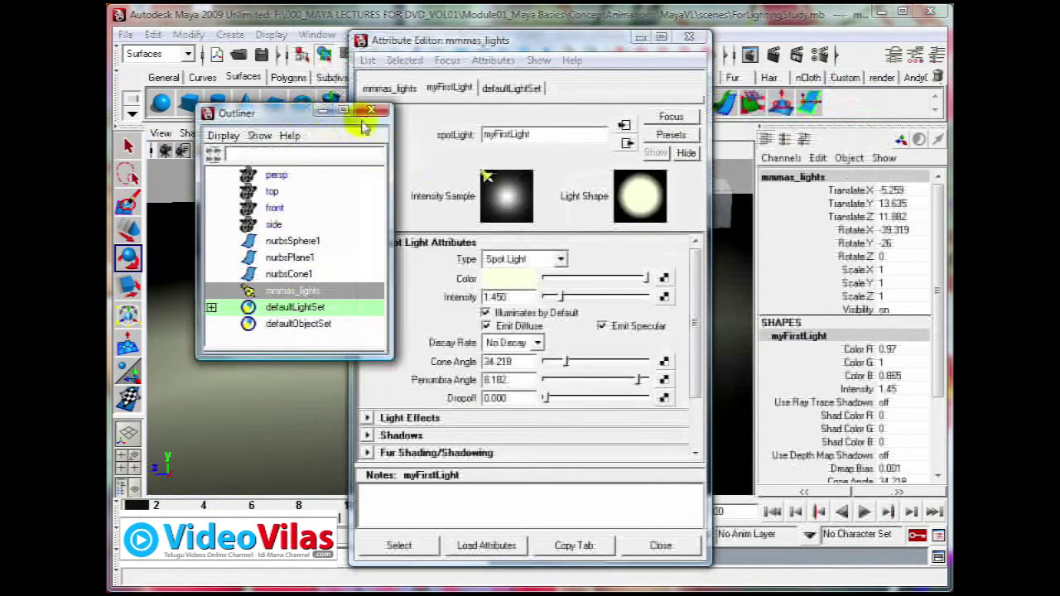
{"action": "left_click", "coordinate": [379, 109]}
{"action": "left_click_drag", "start_coordinate": [544, 51], "coordinate": [704, 45]}
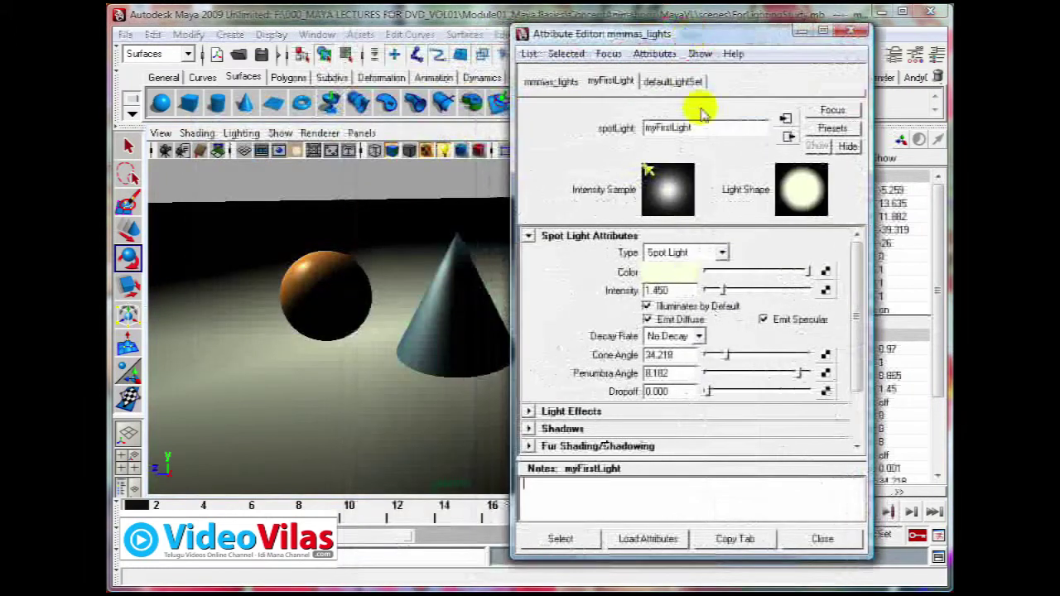
{"action": "left_click", "coordinate": [580, 236]}
{"action": "left_click", "coordinate": [560, 272]}
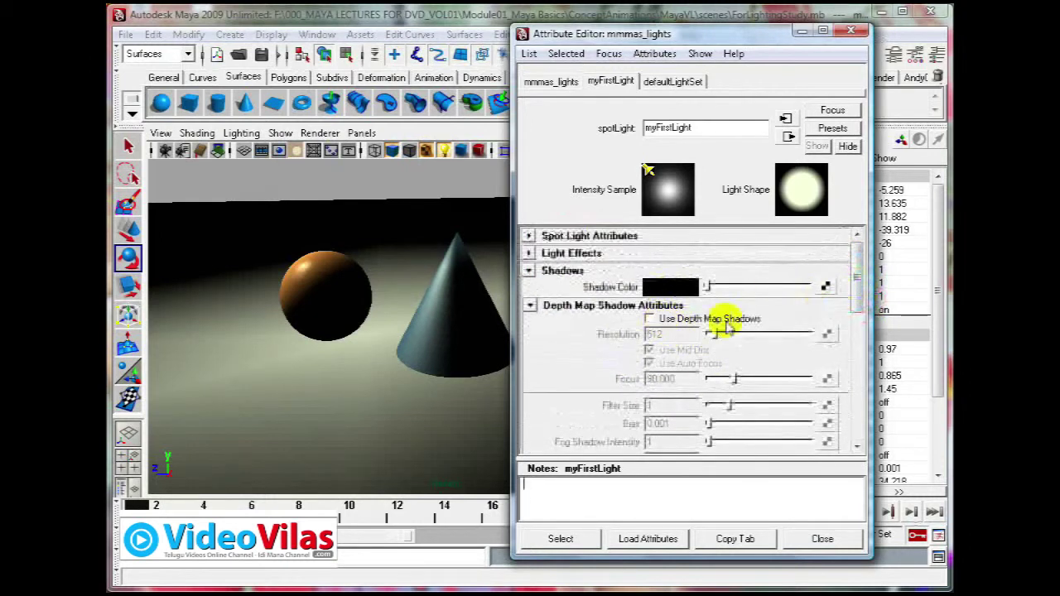
{"action": "left_click", "coordinate": [649, 319]}
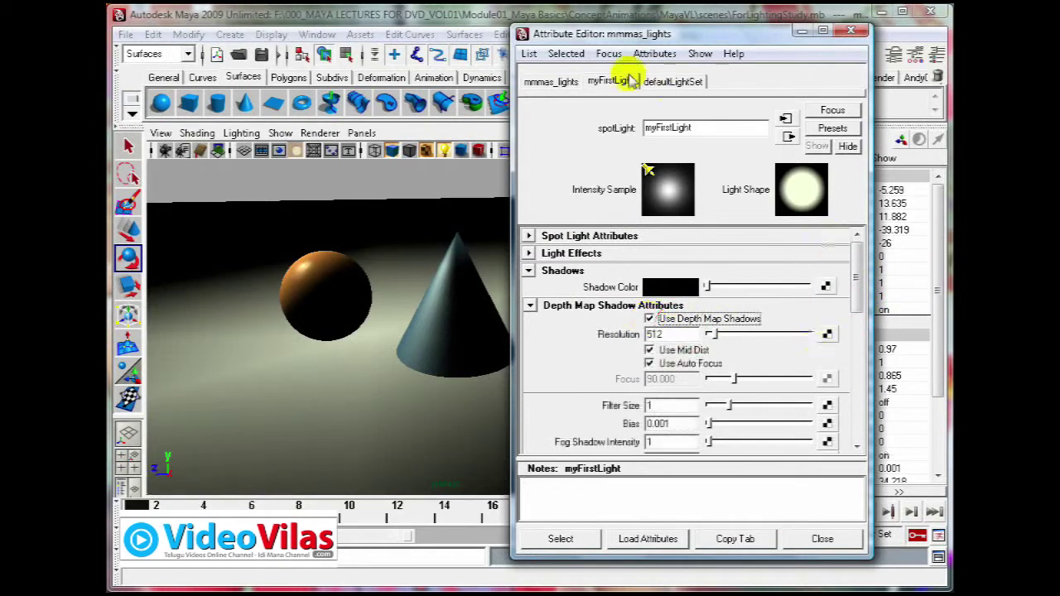
- Render the current frame so the sphere and cone cast black depth-map shadows
{"action": "left_click_drag", "start_coordinate": [632, 34], "coordinate": [700, 126]}
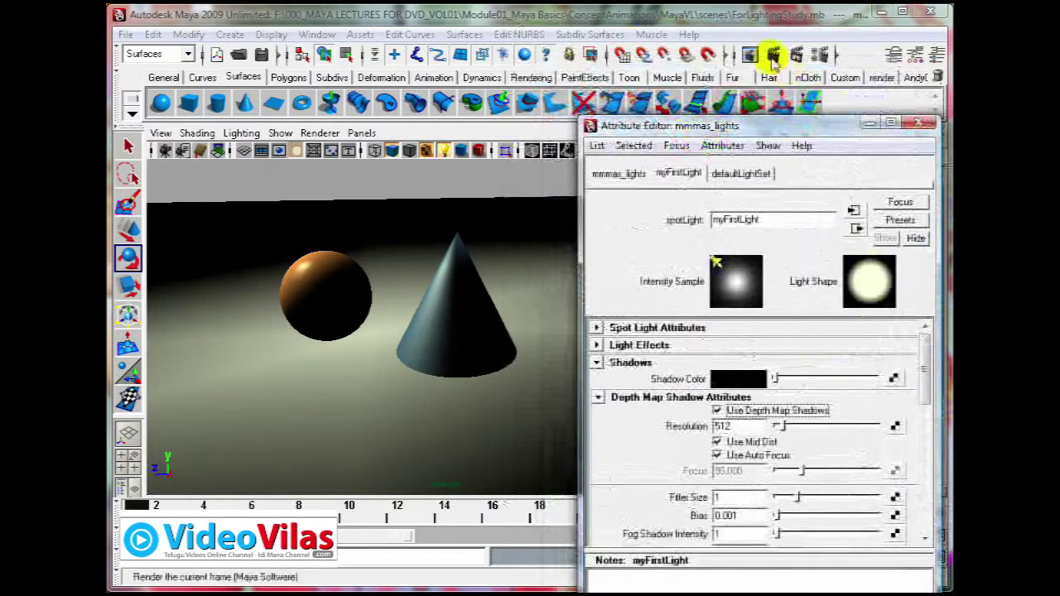
{"action": "left_click", "coordinate": [774, 55]}
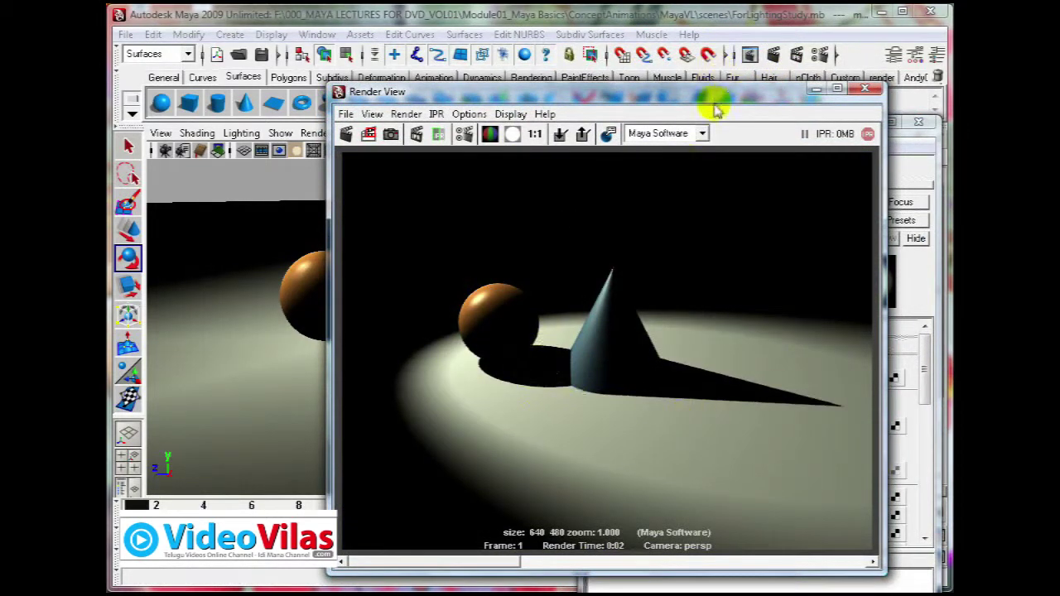
{"action": "left_click_drag", "start_coordinate": [712, 93], "coordinate": [662, 85]}
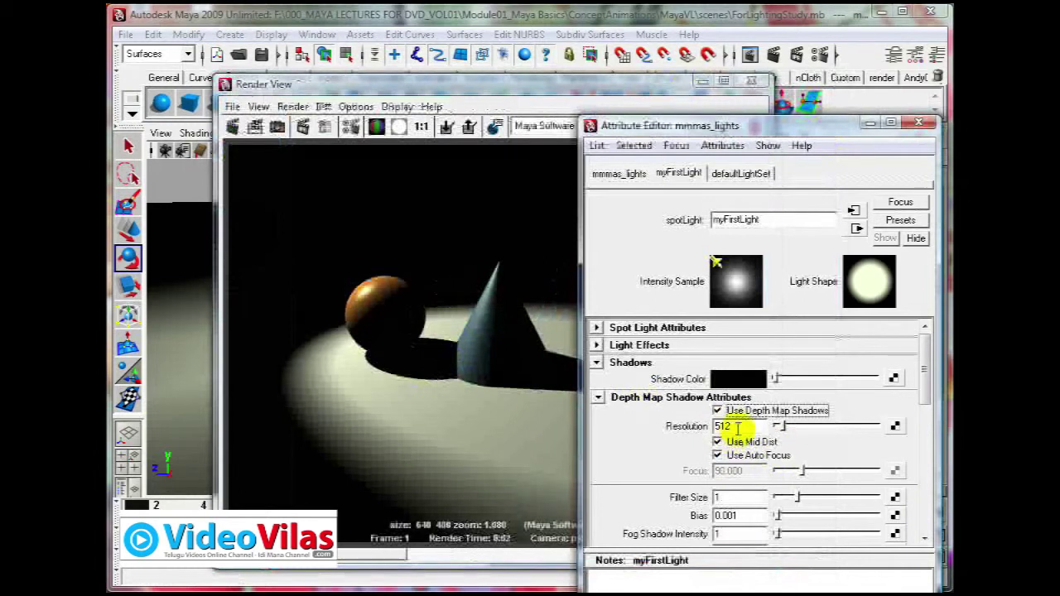
- Change the spotlight's Shadow Color to grey and re-render to see lighter shadows
{"action": "left_click", "coordinate": [735, 379]}
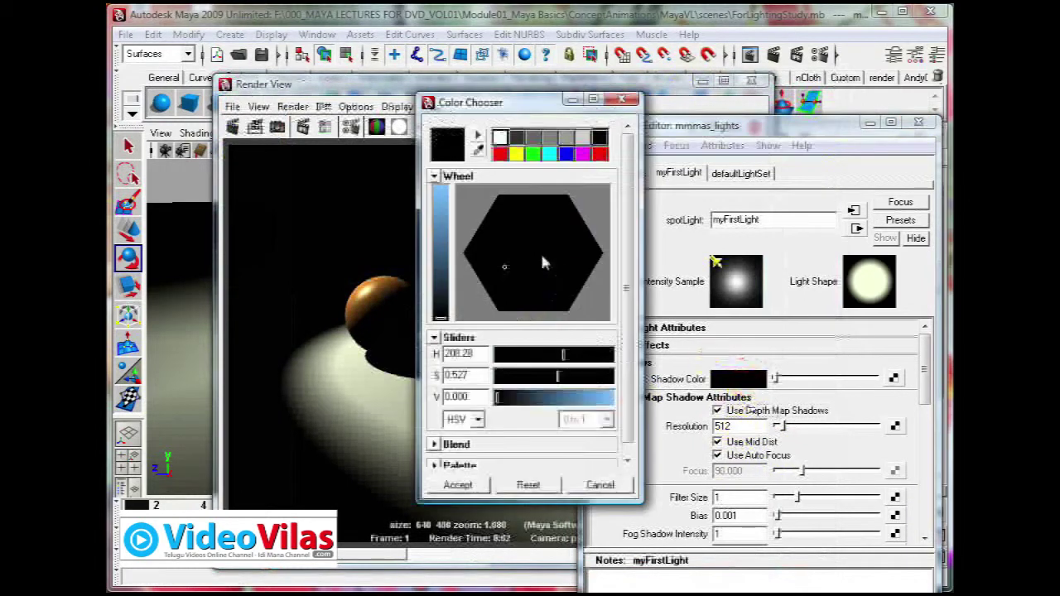
{"action": "left_click", "coordinate": [533, 136]}
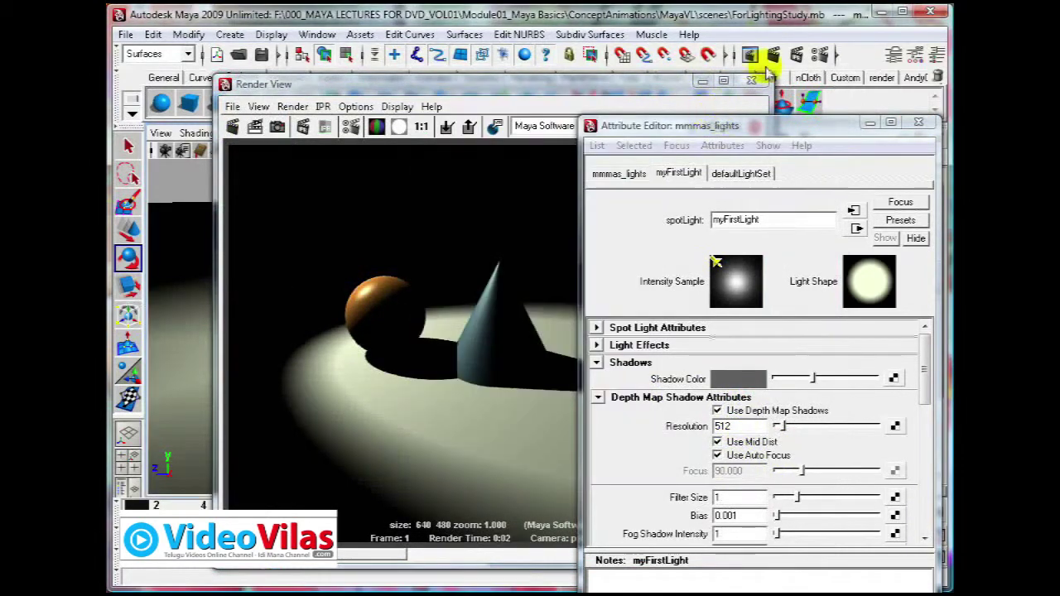
{"action": "left_click", "coordinate": [775, 52]}
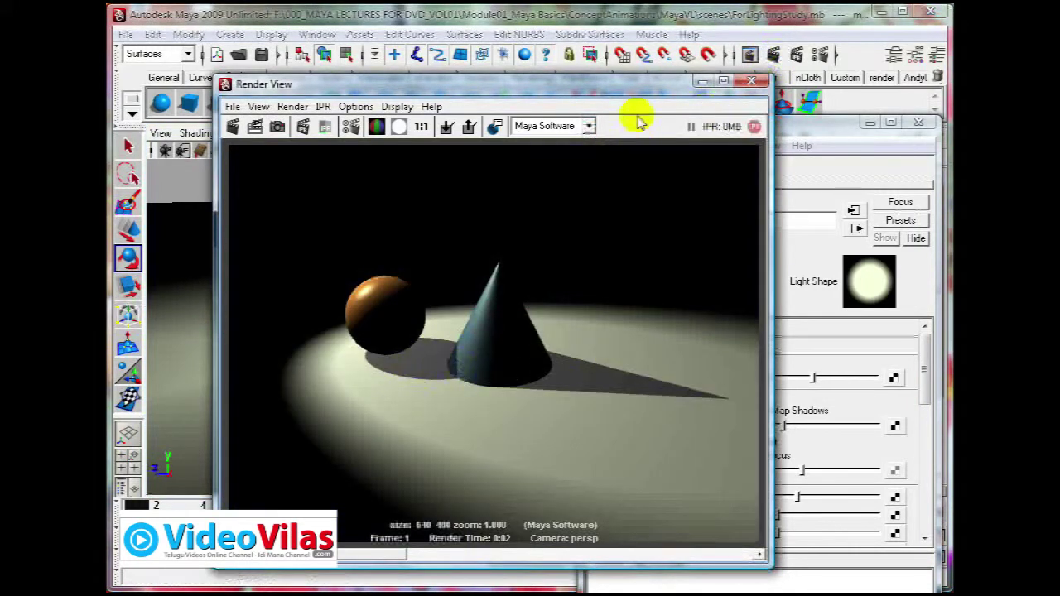
{"action": "left_click_drag", "start_coordinate": [634, 85], "coordinate": [599, 84]}
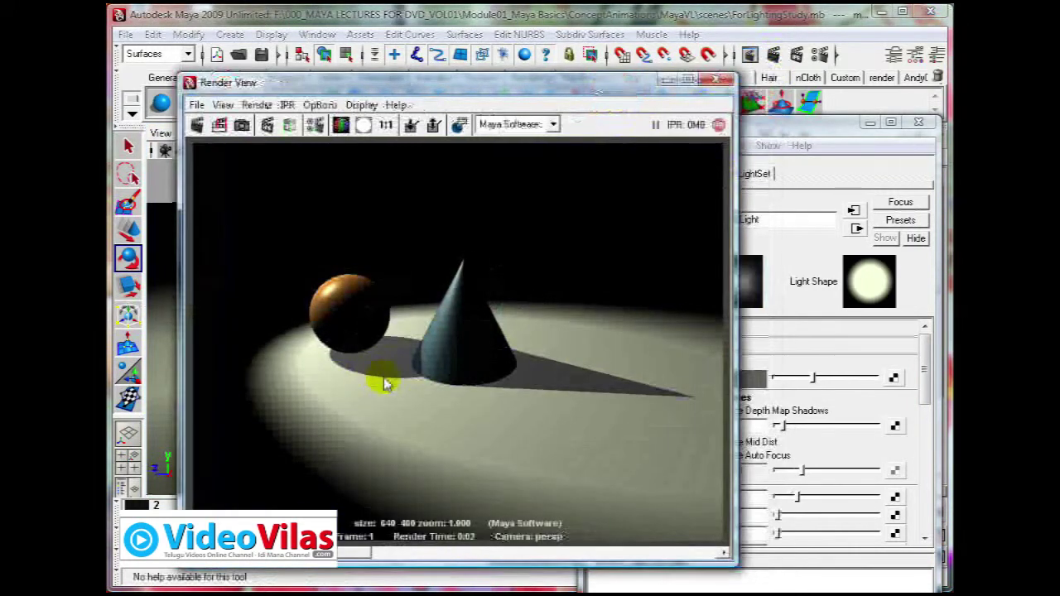
{"action": "left_click", "coordinate": [787, 129]}
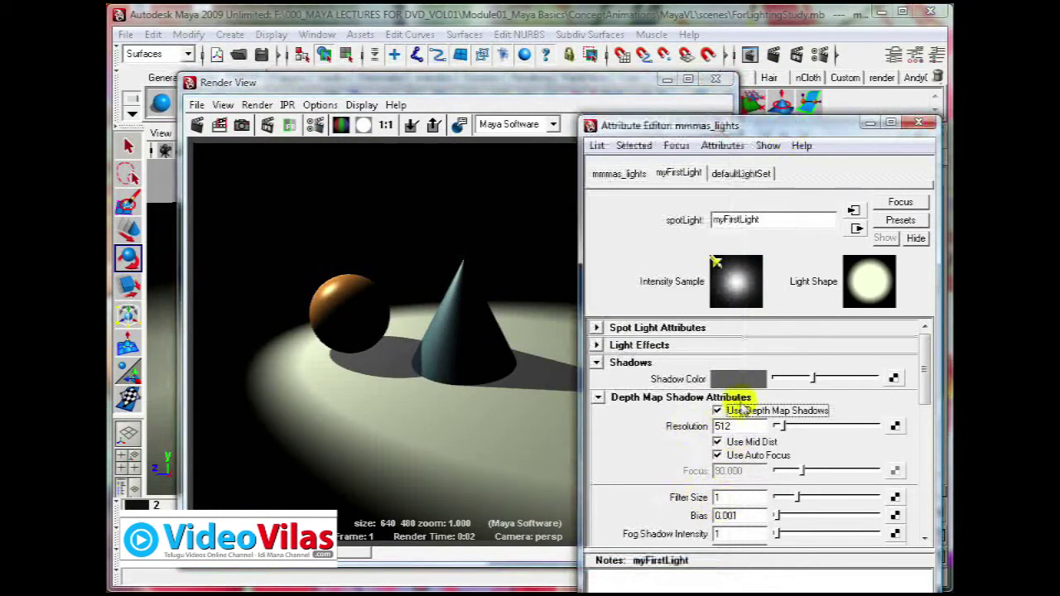
- Set the depth map Filter Size to 6 and re-render to check blurrier shadow edges
{"action": "double_click", "coordinate": [726, 427]}
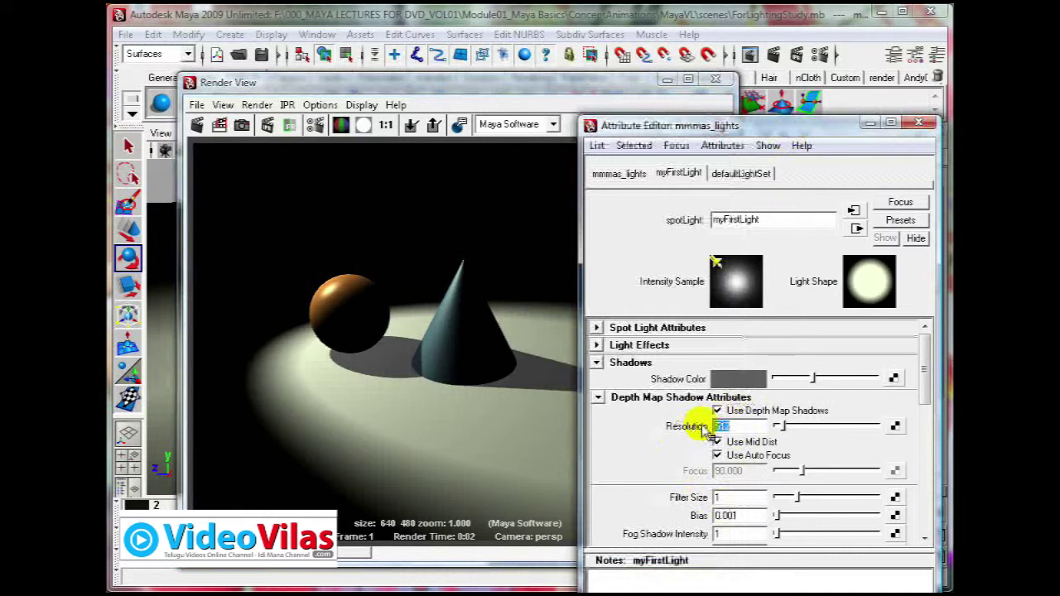
{"action": "left_click", "coordinate": [717, 496]}
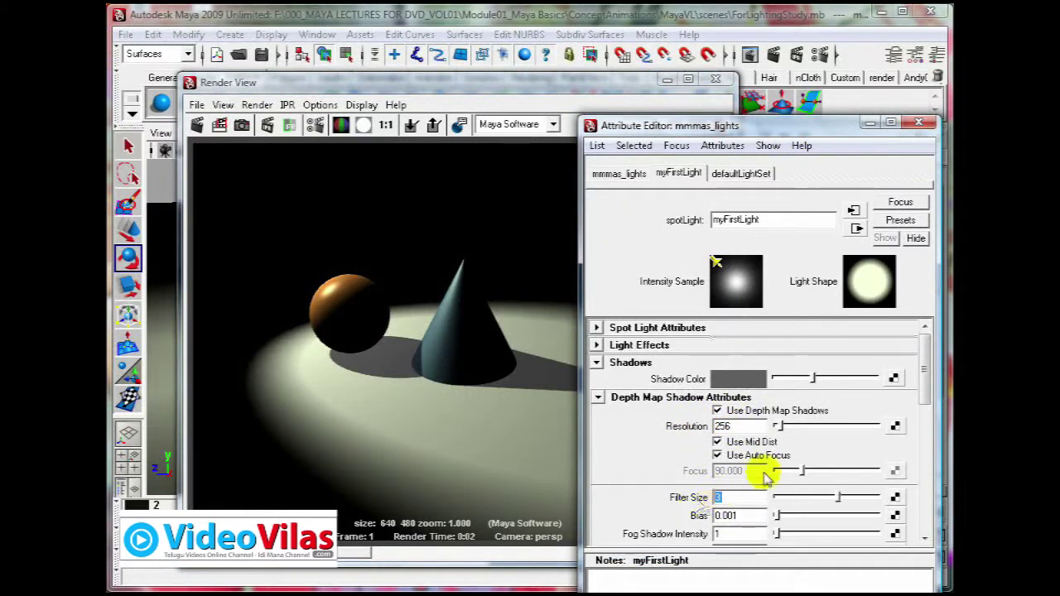
{"action": "left_click", "coordinate": [508, 82]}
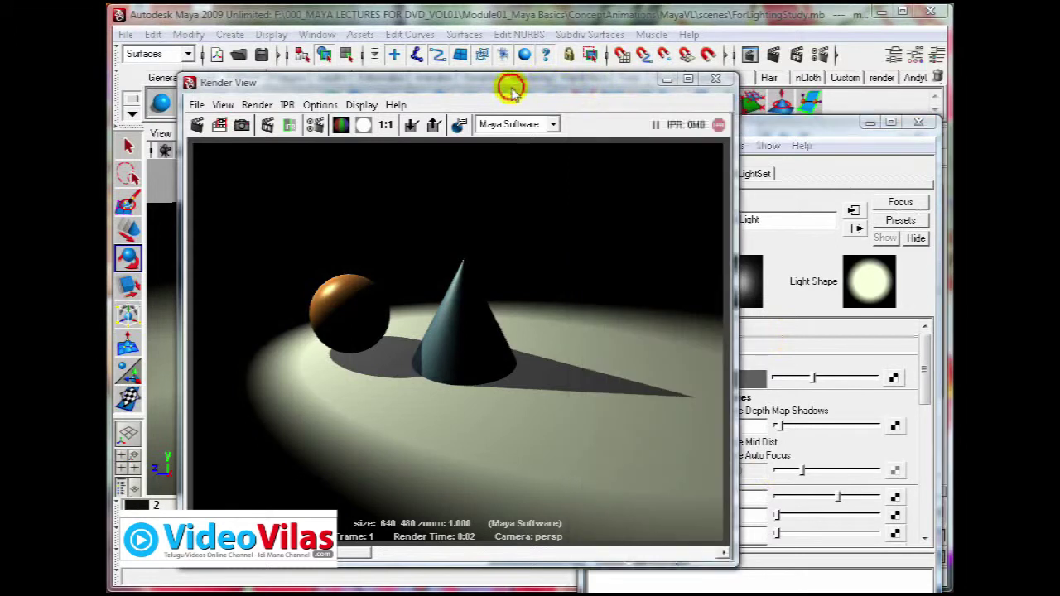
{"action": "left_click", "coordinate": [197, 124]}
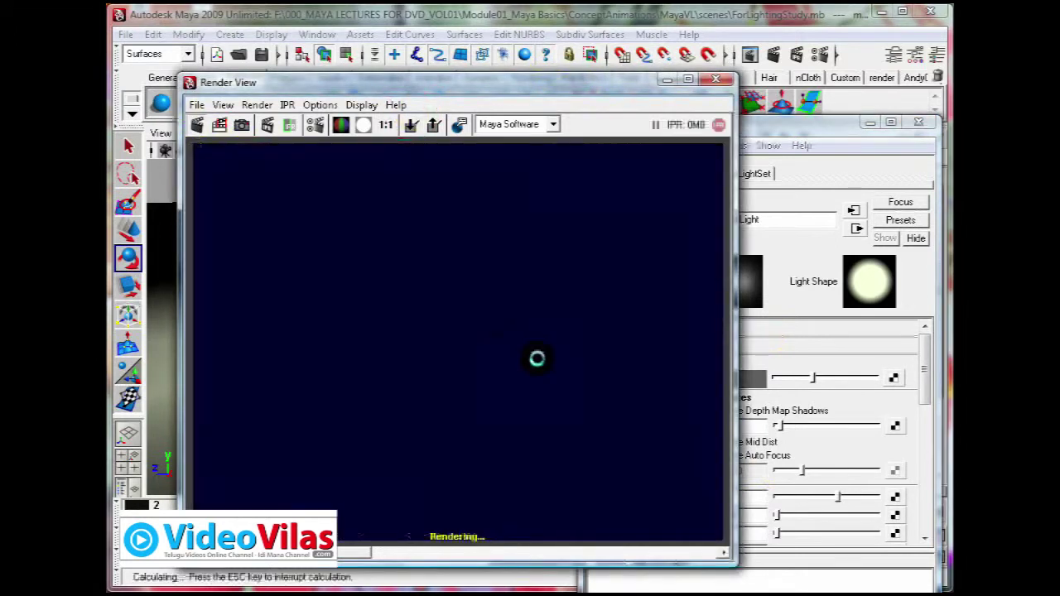
{"action": "left_click", "coordinate": [830, 123]}
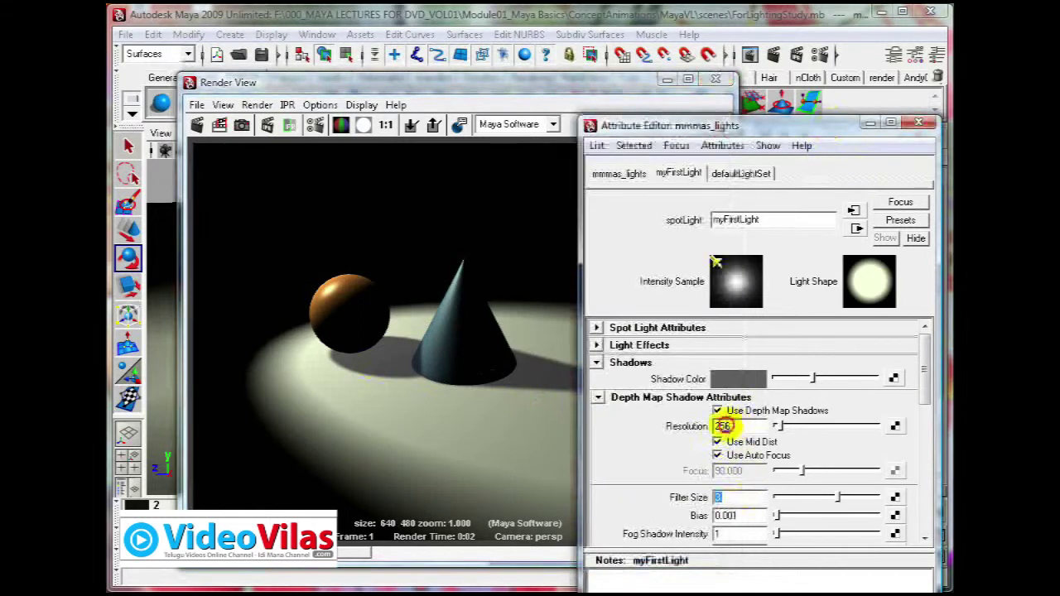
{"action": "double_click", "coordinate": [736, 426]}
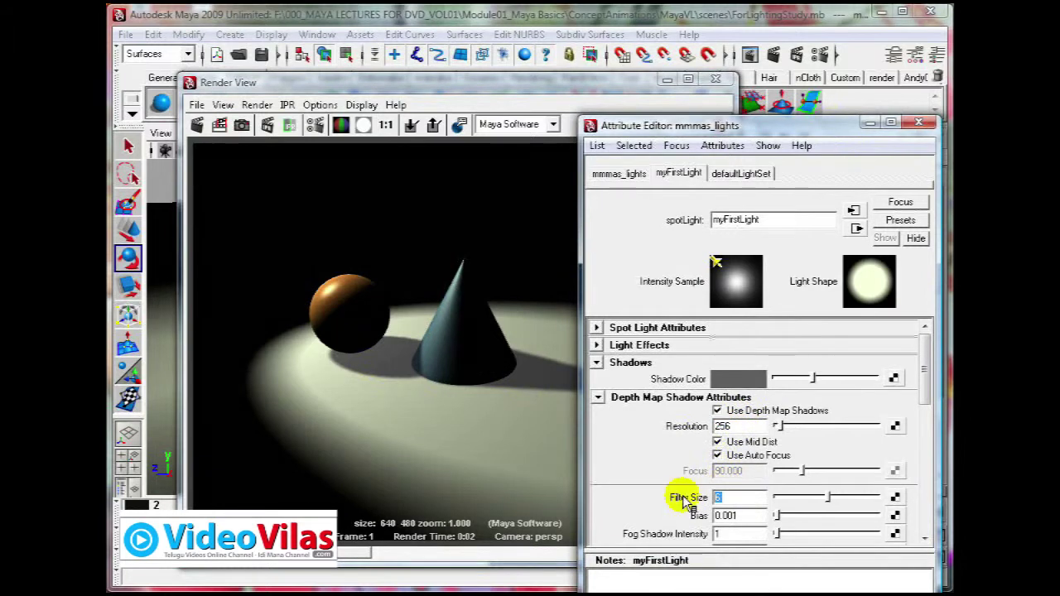
{"action": "left_click", "coordinate": [406, 181]}
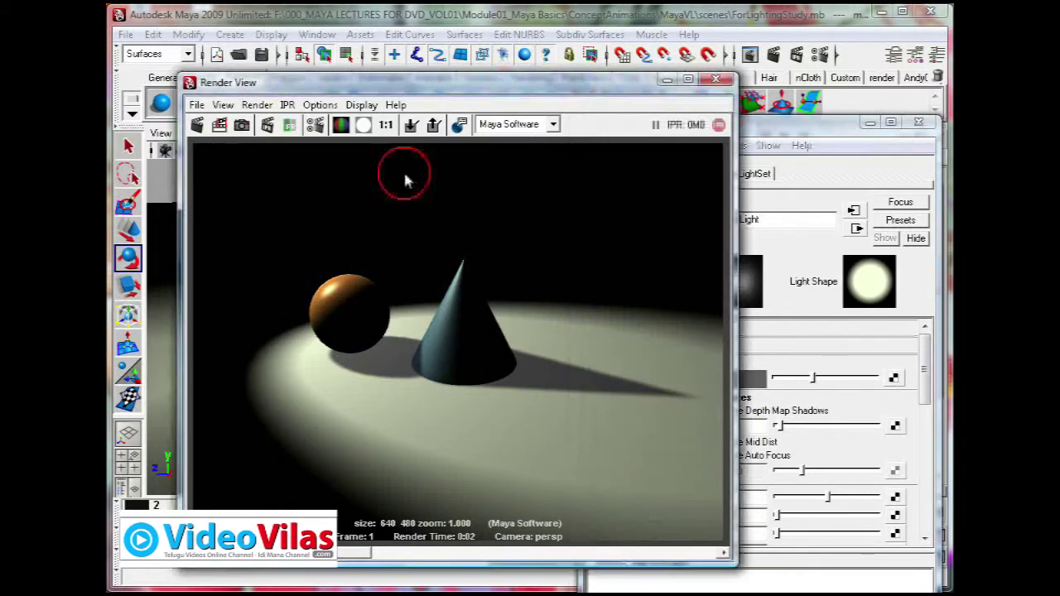
{"action": "left_click", "coordinate": [197, 126]}
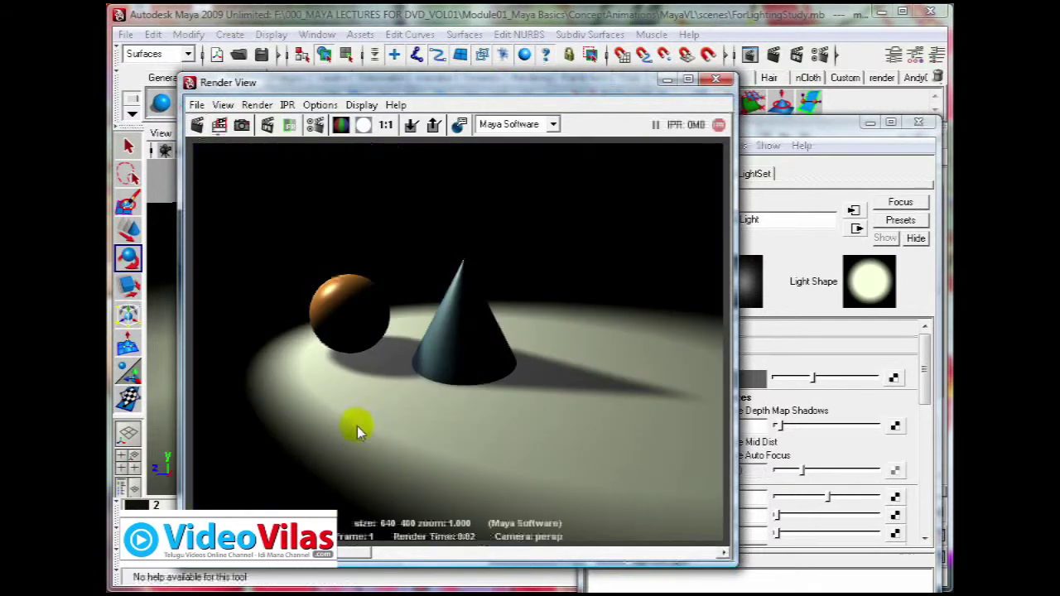
{"action": "left_click", "coordinate": [679, 424]}
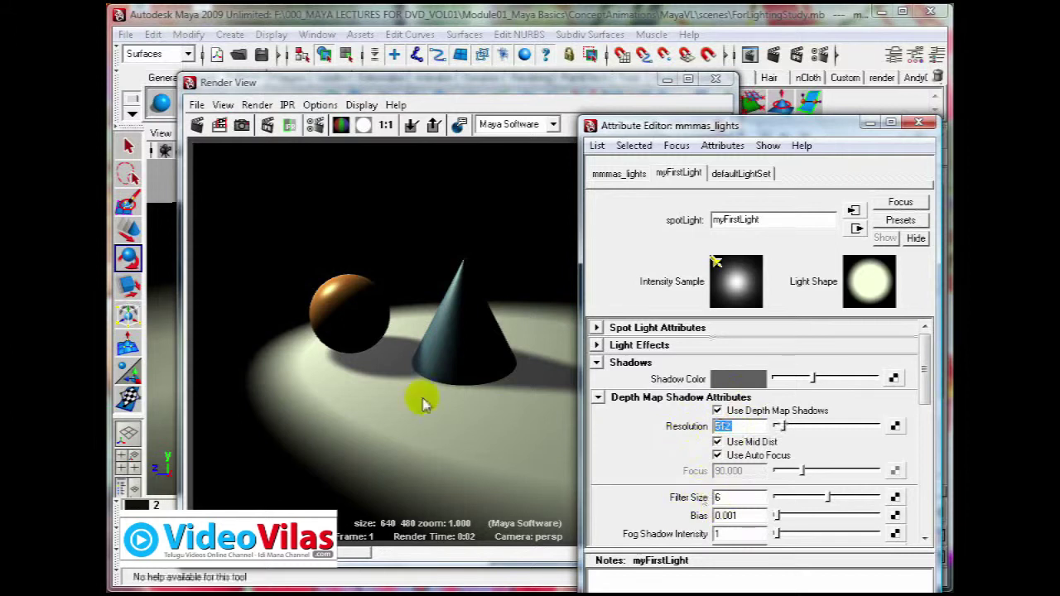
- Re-render to check the shadows at depth map resolution 1024
{"action": "left_click", "coordinate": [239, 123]}
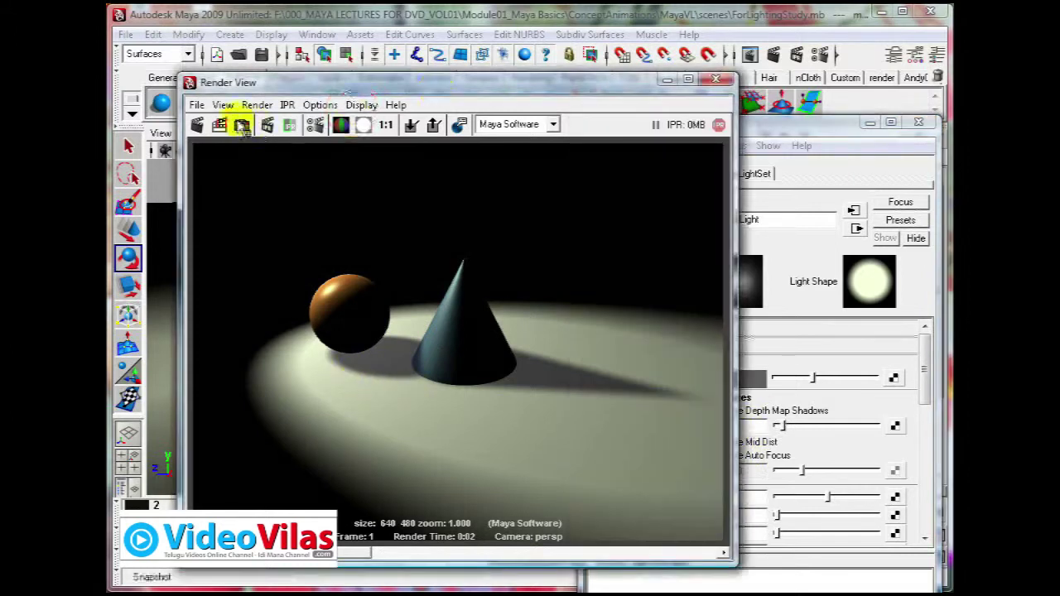
{"action": "left_click", "coordinate": [196, 125]}
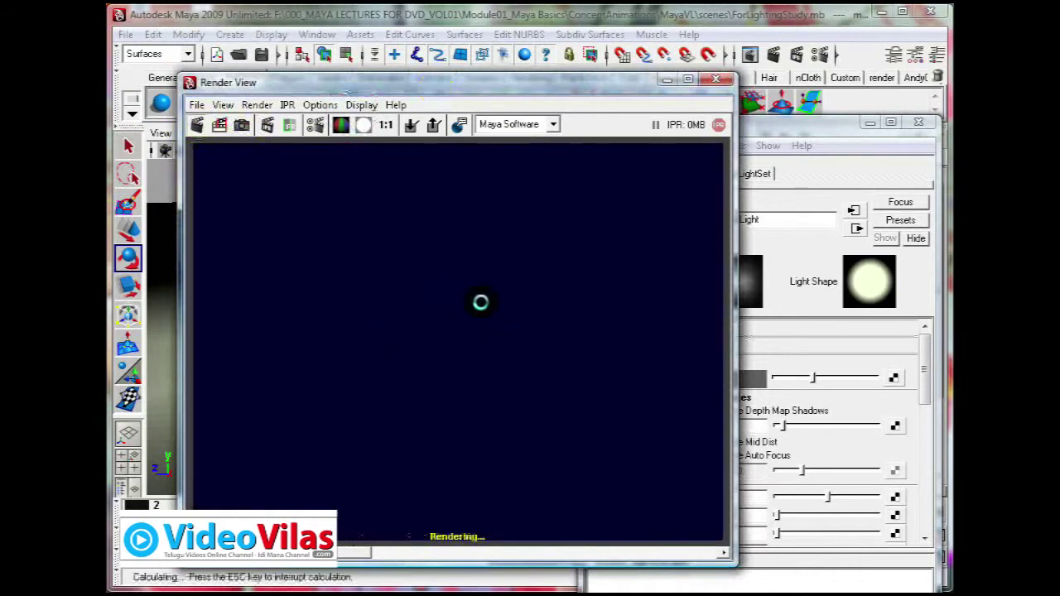
{"action": "left_click", "coordinate": [530, 346]}
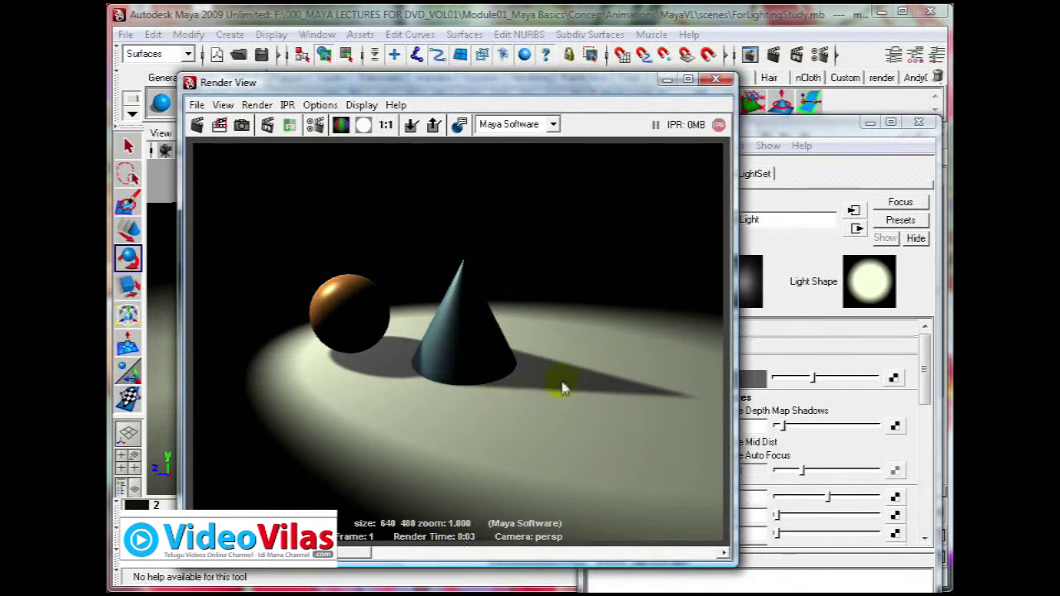
{"action": "left_click", "coordinate": [833, 126]}
{"action": "scroll", "coordinate": [922, 351], "scroll_direction": "down", "scroll_amount": 1}
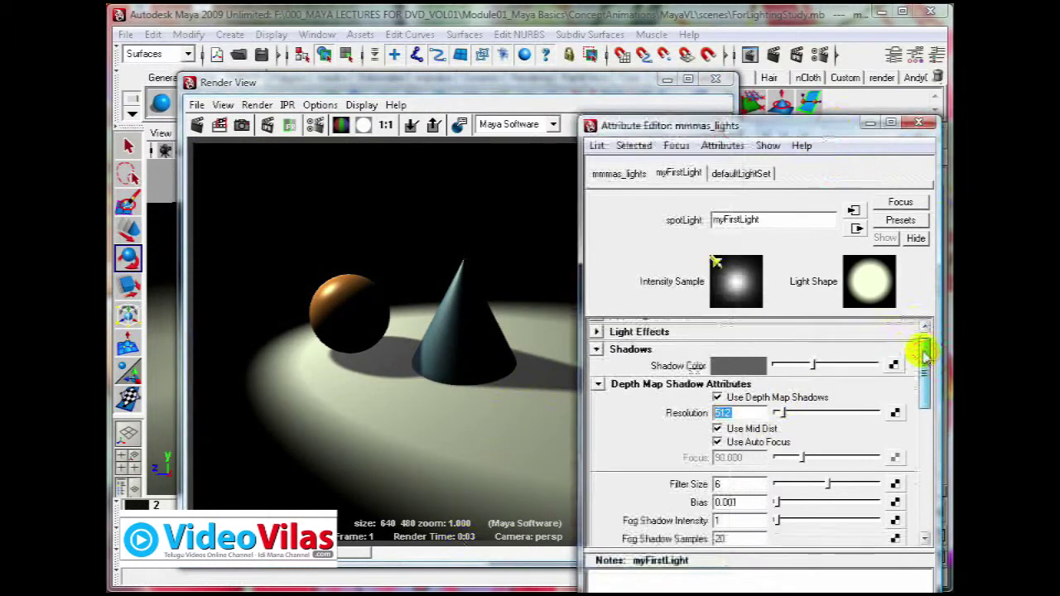
{"action": "scroll", "coordinate": [922, 351], "scroll_direction": "up", "scroll_amount": 1}
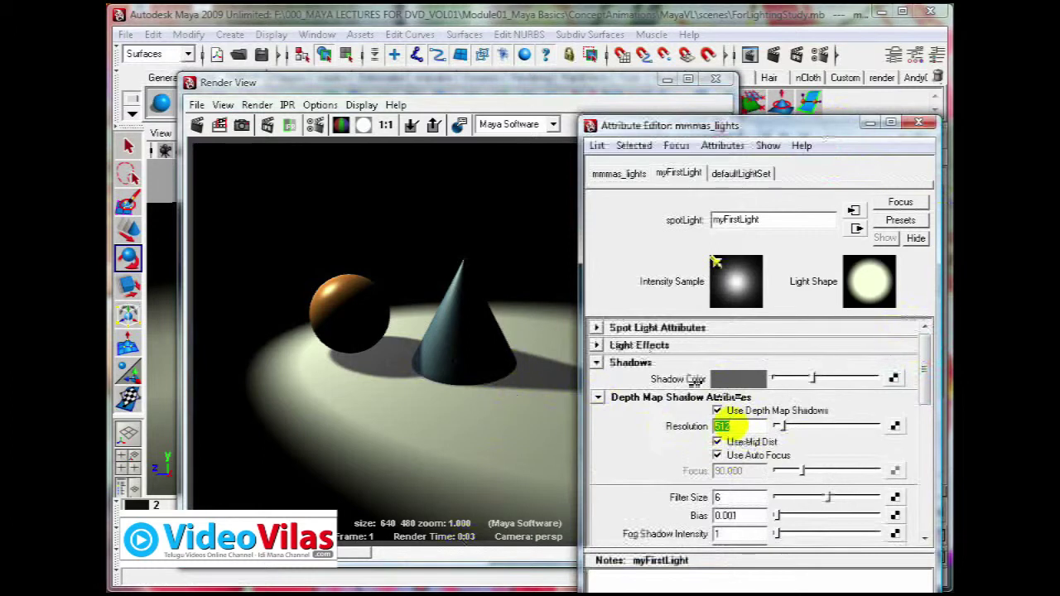
- Try a Filter Size of 8 and re-render to compare shadow softness
{"action": "double_click", "coordinate": [720, 498]}
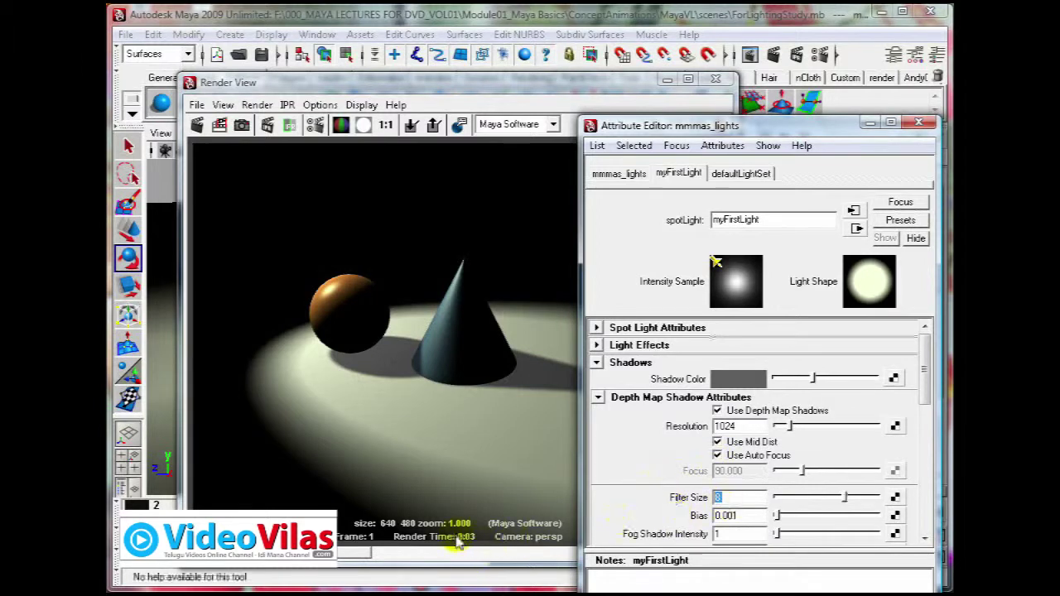
{"action": "left_click", "coordinate": [485, 90]}
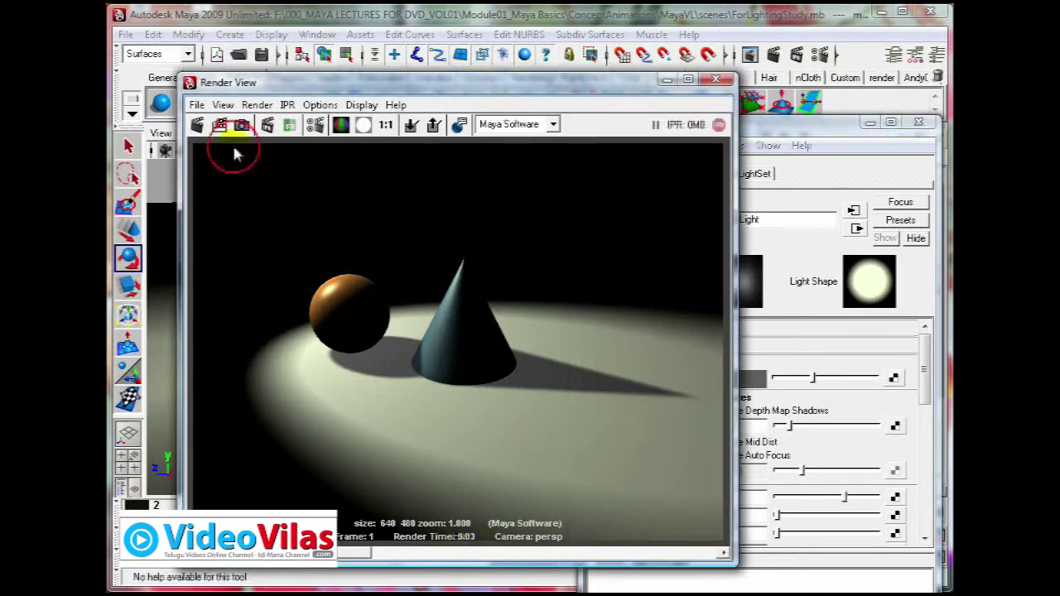
{"action": "left_click", "coordinate": [196, 124]}
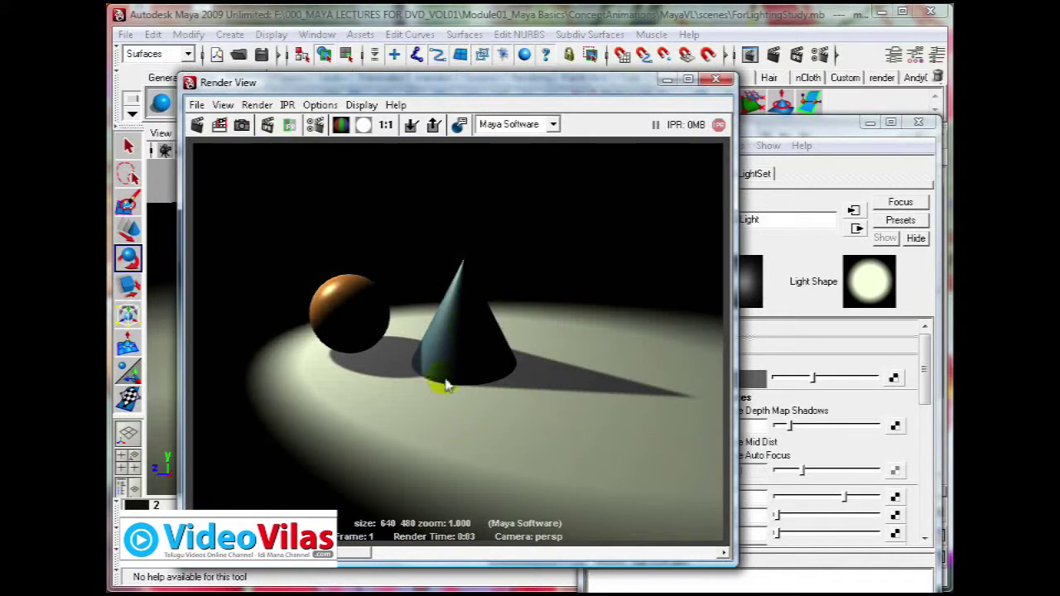
- Settle the Filter Size at 4 and render the frame again
{"action": "left_click", "coordinate": [812, 129]}
{"action": "double_click", "coordinate": [741, 498]}
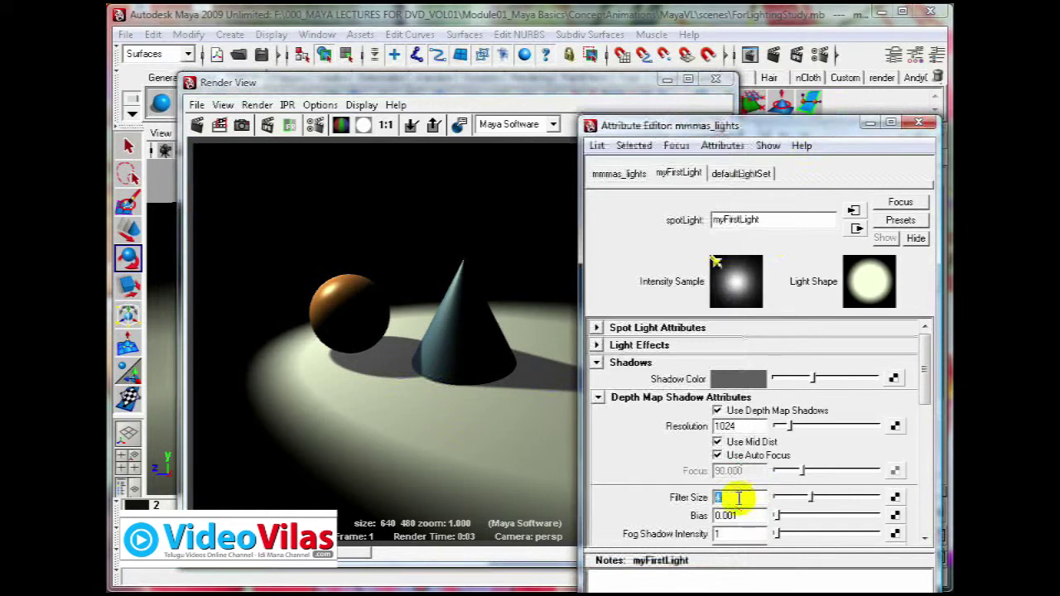
{"action": "left_click", "coordinate": [196, 125]}
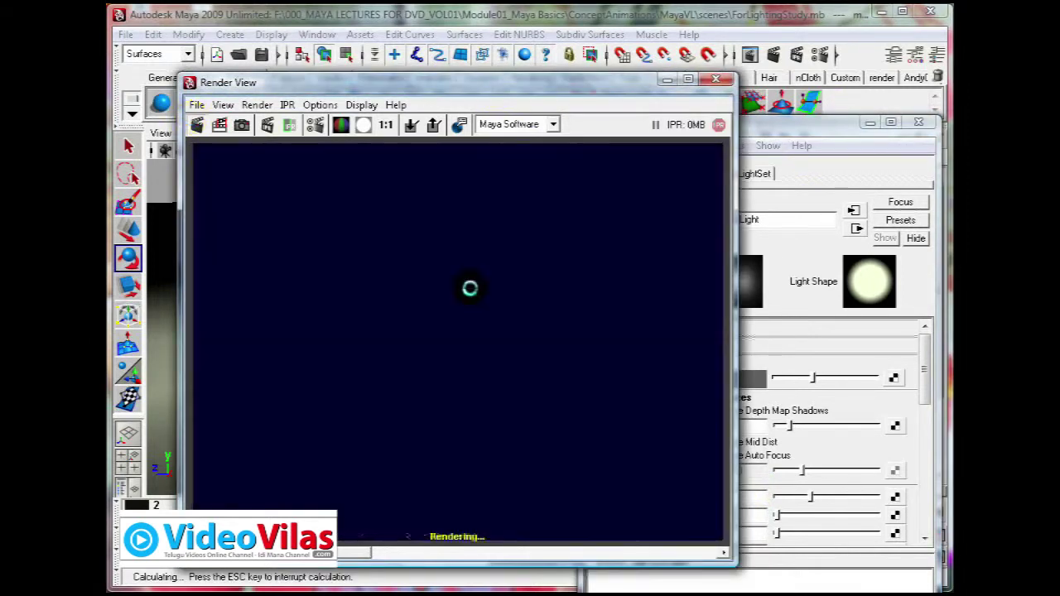
{"action": "left_click", "coordinate": [761, 133]}
- Confirm Filter Size 4 and shift the Render View up and to the right
{"action": "double_click", "coordinate": [723, 427]}
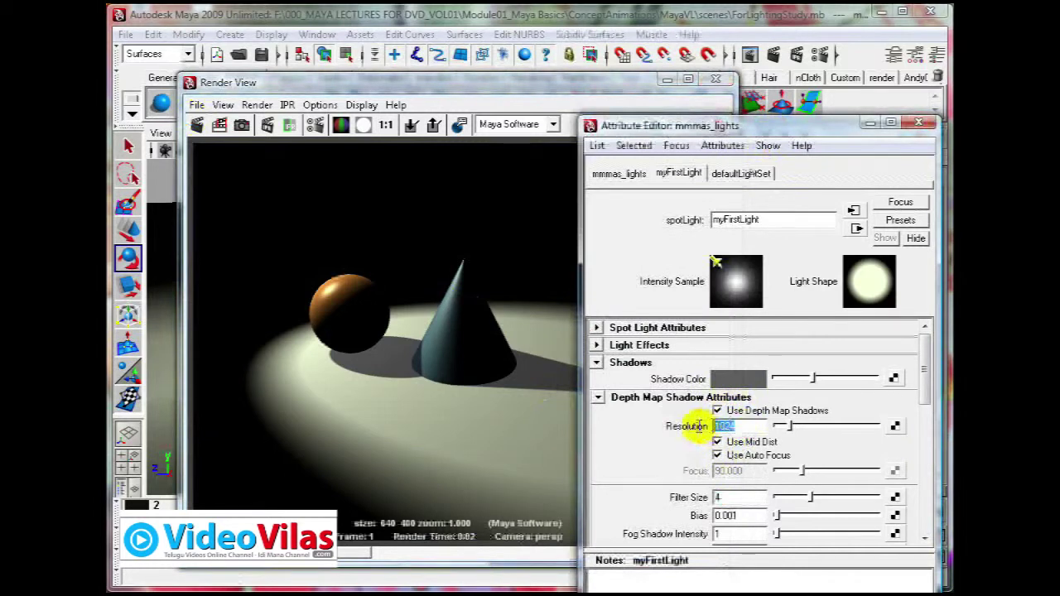
{"action": "left_click", "coordinate": [503, 83]}
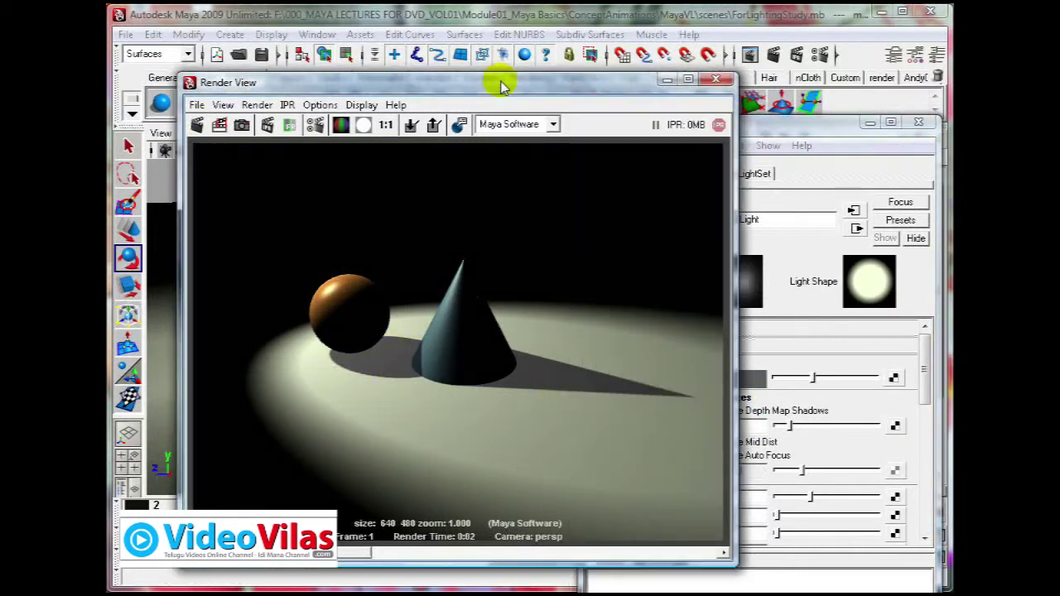
{"action": "mouse_move", "coordinate": [503, 83]}
{"action": "left_mouse_down"}
{"action": "mouse_move", "coordinate": [504, 71]}
{"action": "mouse_move", "coordinate": [522, 79]}
{"action": "left_mouse_up"}
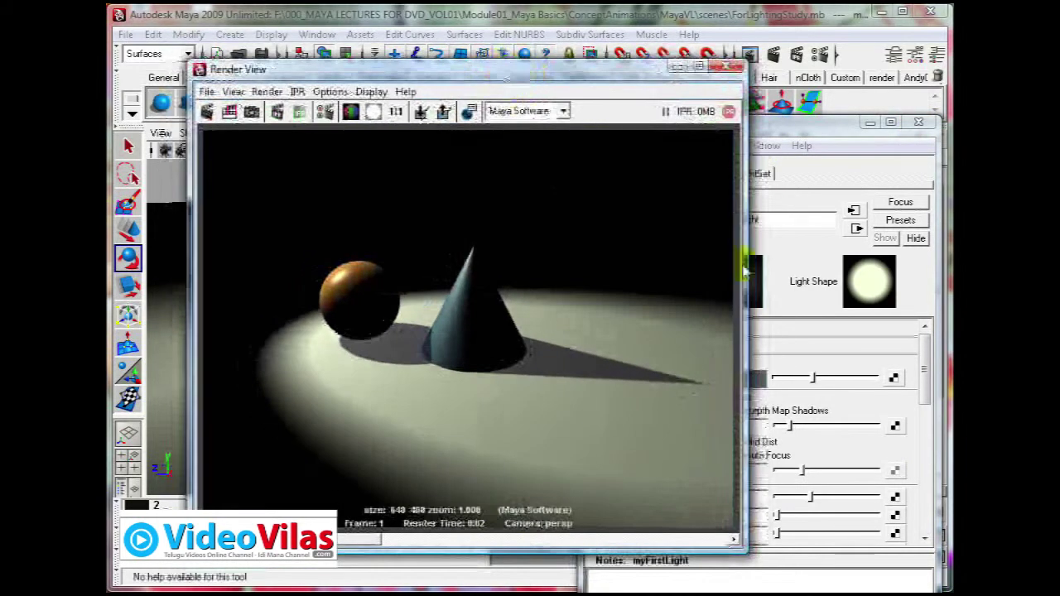
- Inspect the grey shadow colour (0.376) in the Color Chooser, leaving it unchanged
{"action": "left_click", "coordinate": [779, 124]}
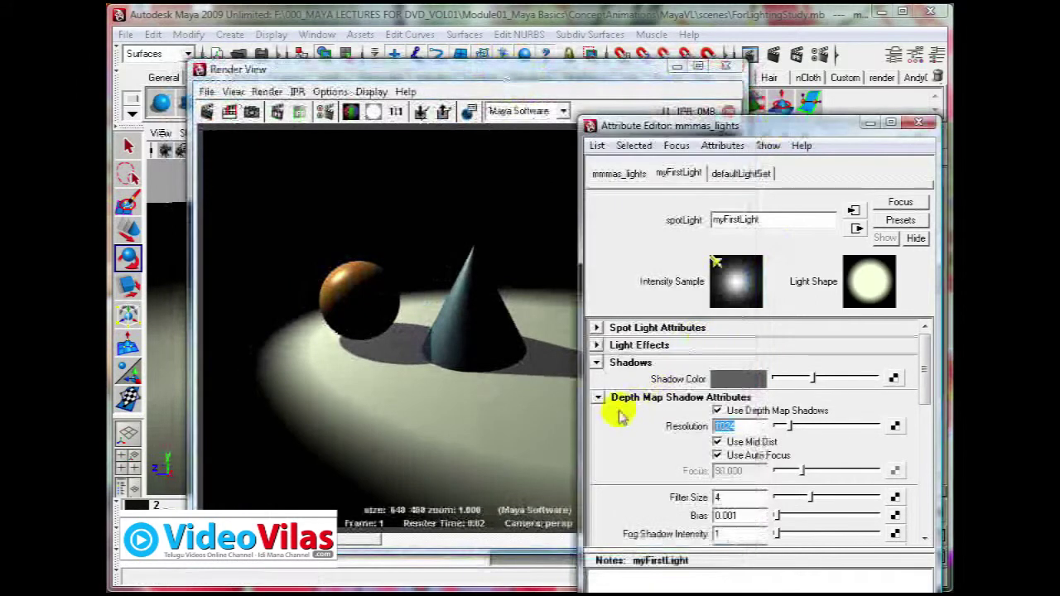
{"action": "left_click", "coordinate": [620, 365]}
{"action": "left_click", "coordinate": [621, 365]}
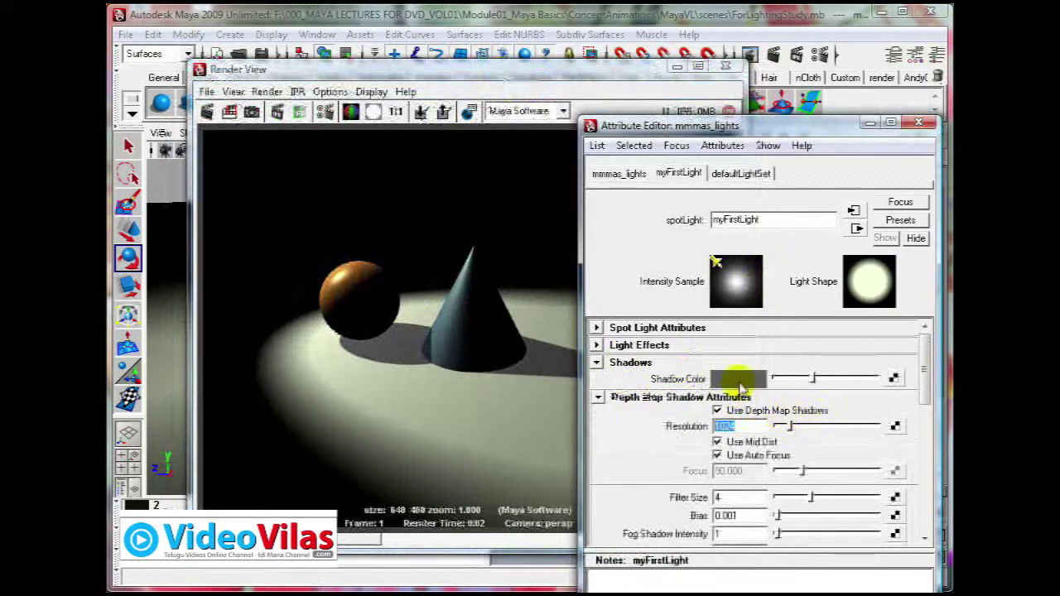
{"action": "left_click", "coordinate": [739, 382]}
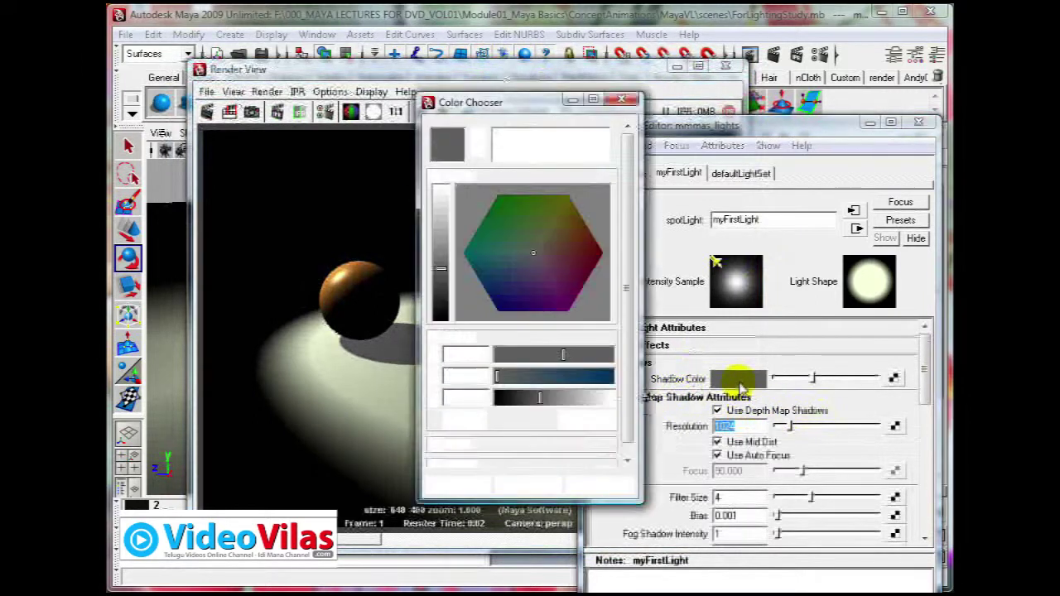
{"action": "left_click", "coordinate": [621, 99]}
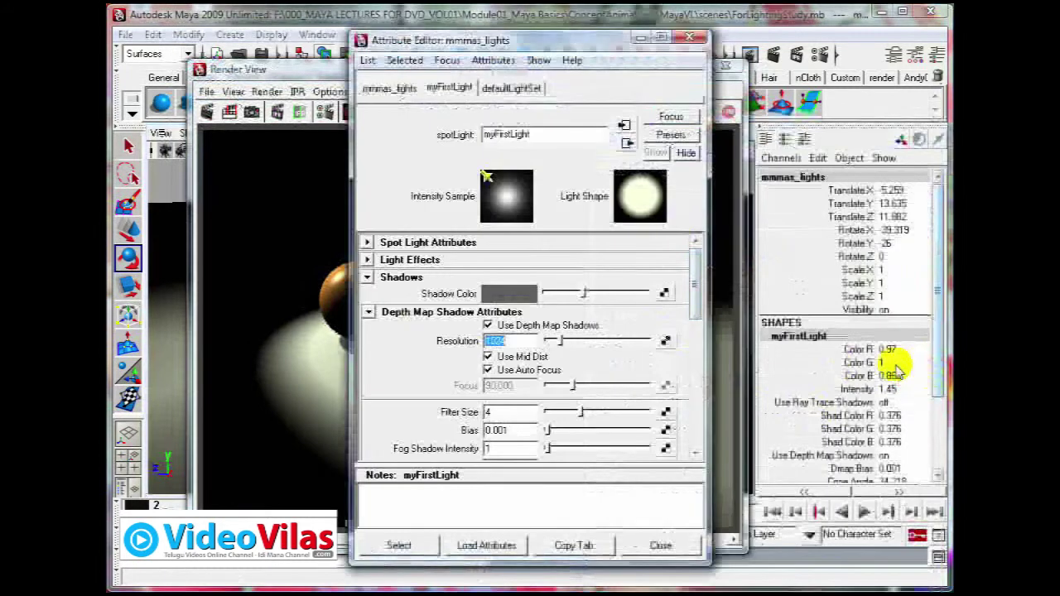
- Drag the Attribute Editor to the right to uncover more of the render
{"action": "left_click_drag", "start_coordinate": [693, 289], "coordinate": [693, 402]}
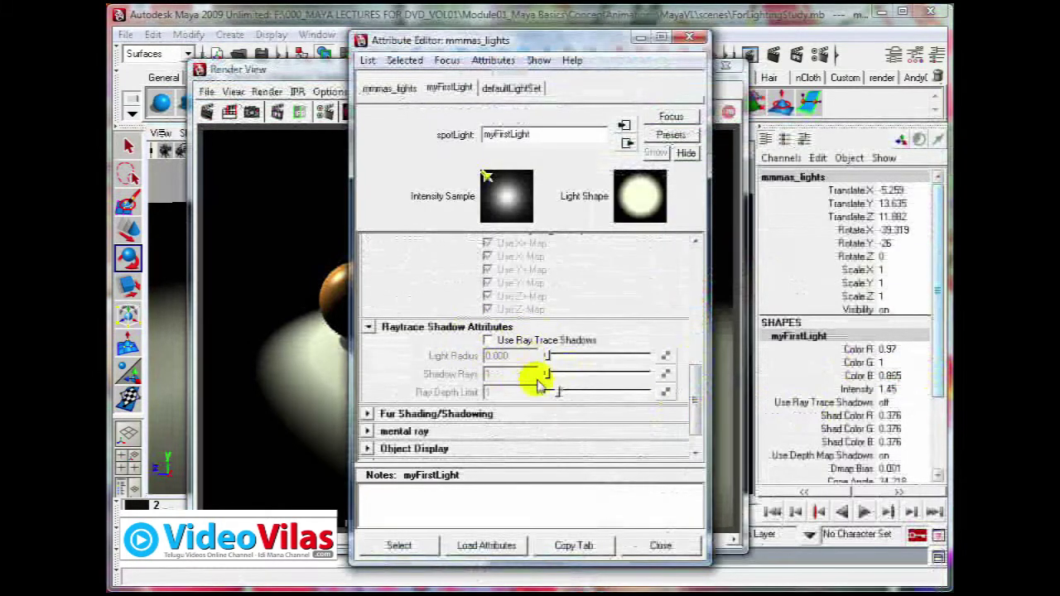
{"action": "left_click_drag", "start_coordinate": [695, 414], "coordinate": [686, 217]}
{"action": "left_click_drag", "start_coordinate": [592, 37], "coordinate": [752, 48]}
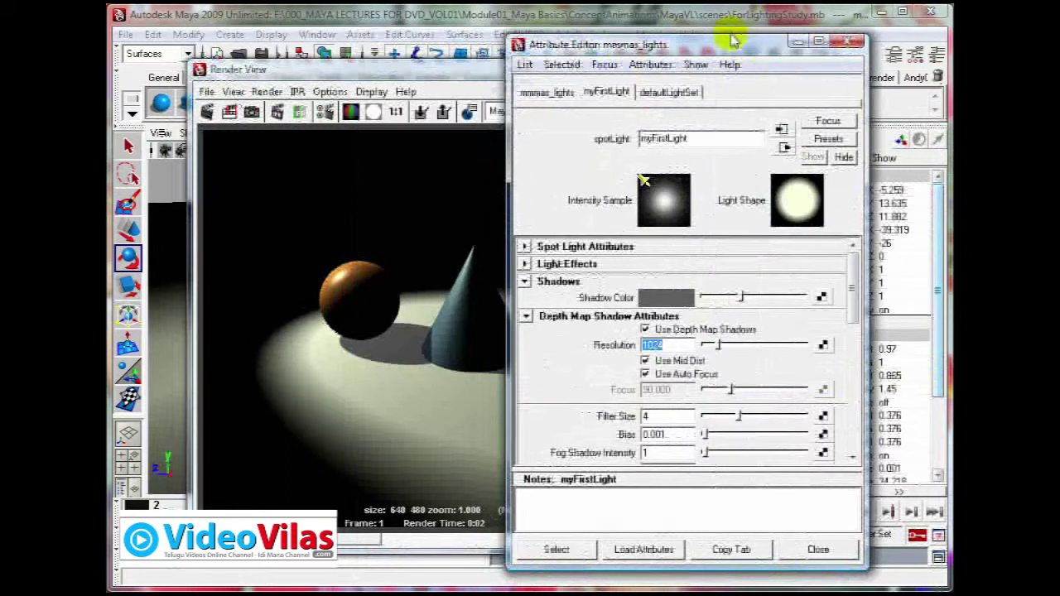
{"action": "left_click_drag", "start_coordinate": [733, 49], "coordinate": [765, 46]}
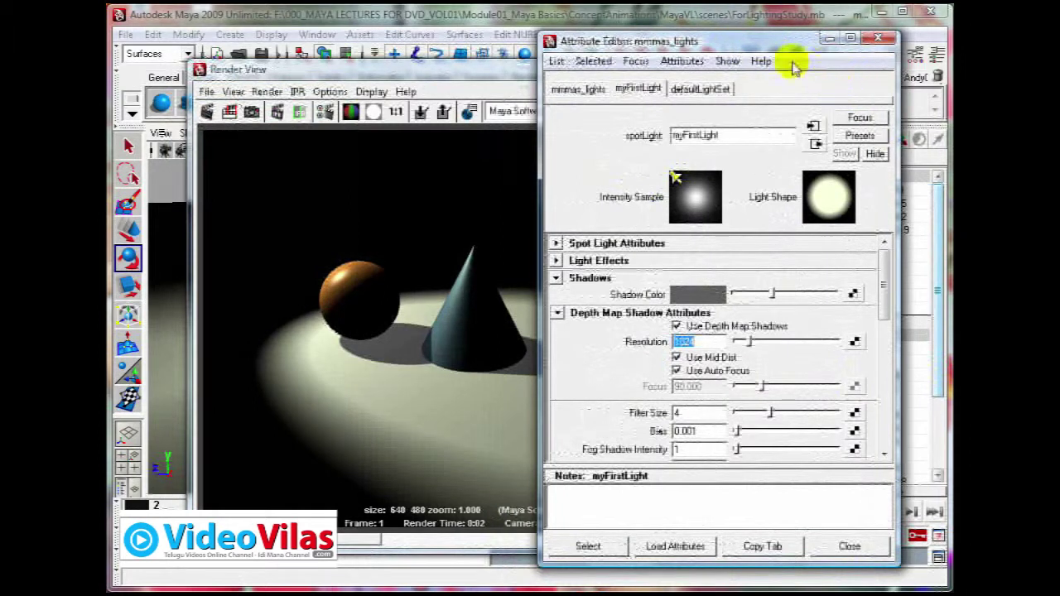
{"action": "left_click_drag", "start_coordinate": [757, 47], "coordinate": [770, 42]}
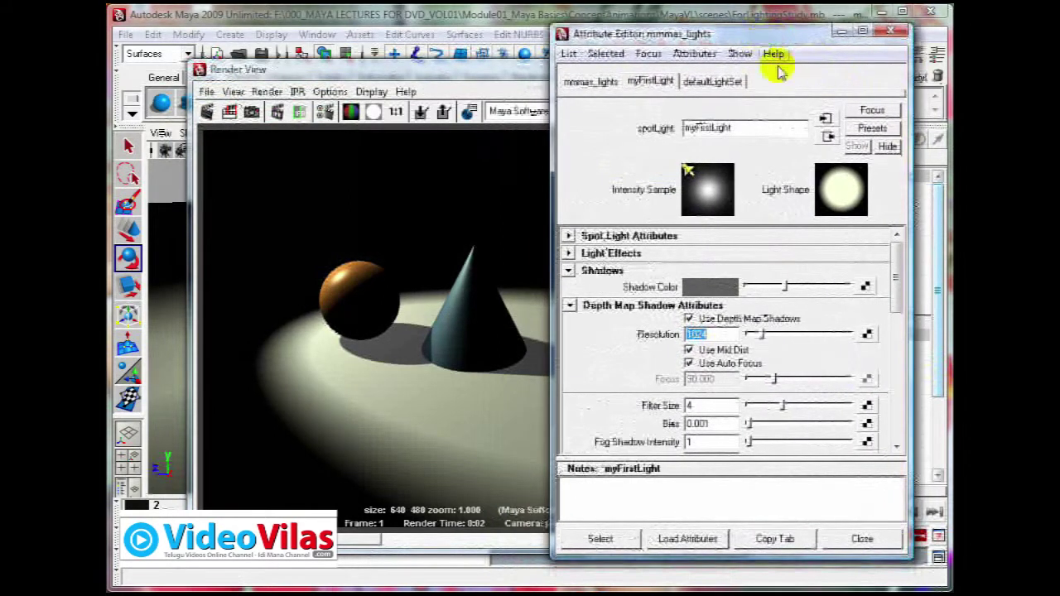
{"action": "left_click_drag", "start_coordinate": [896, 294], "coordinate": [896, 251]}
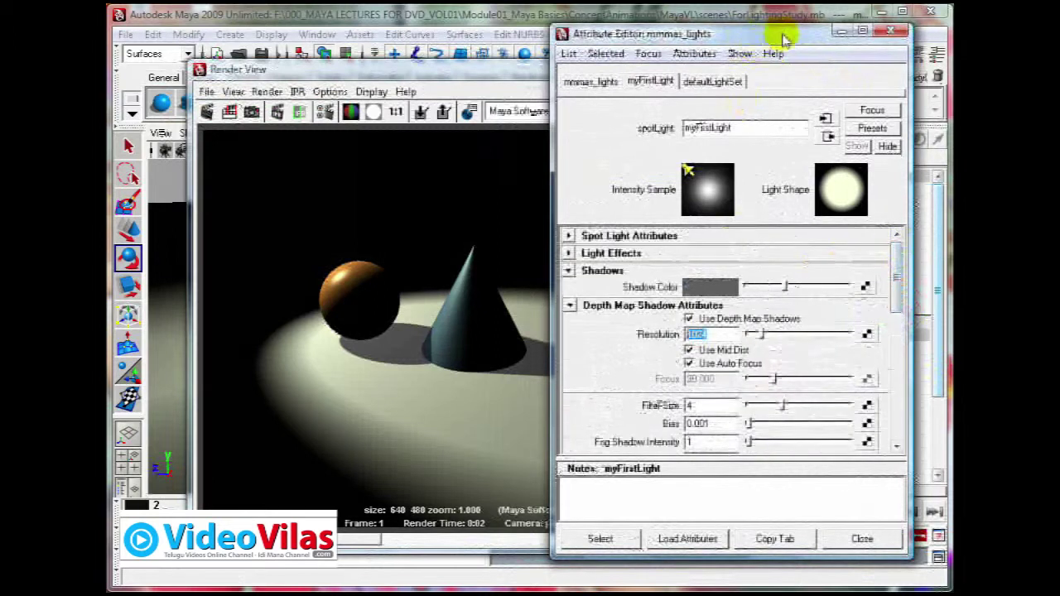